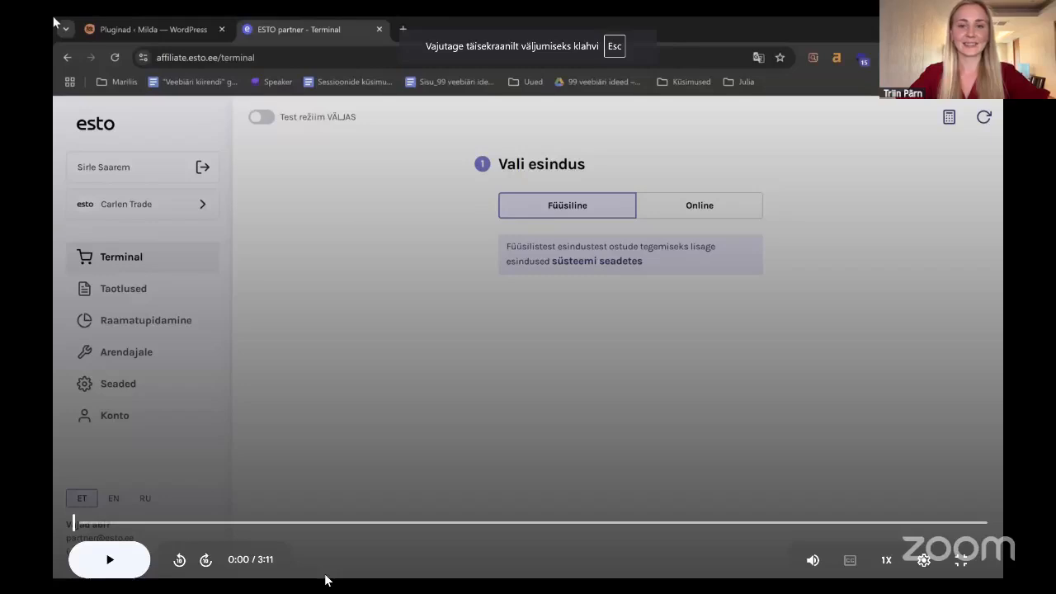
key("space")
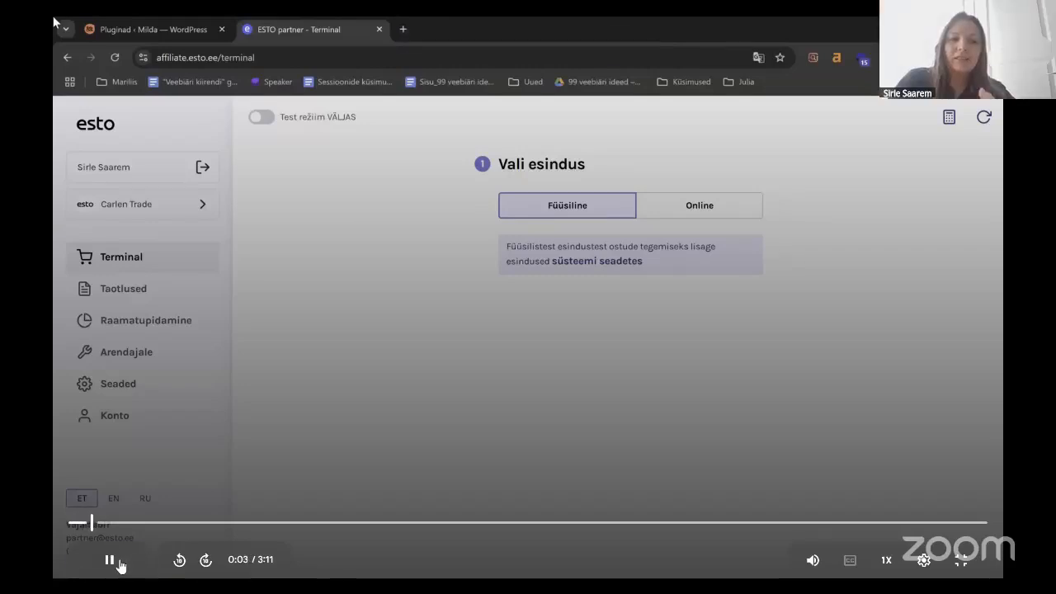
left_click(120, 563)
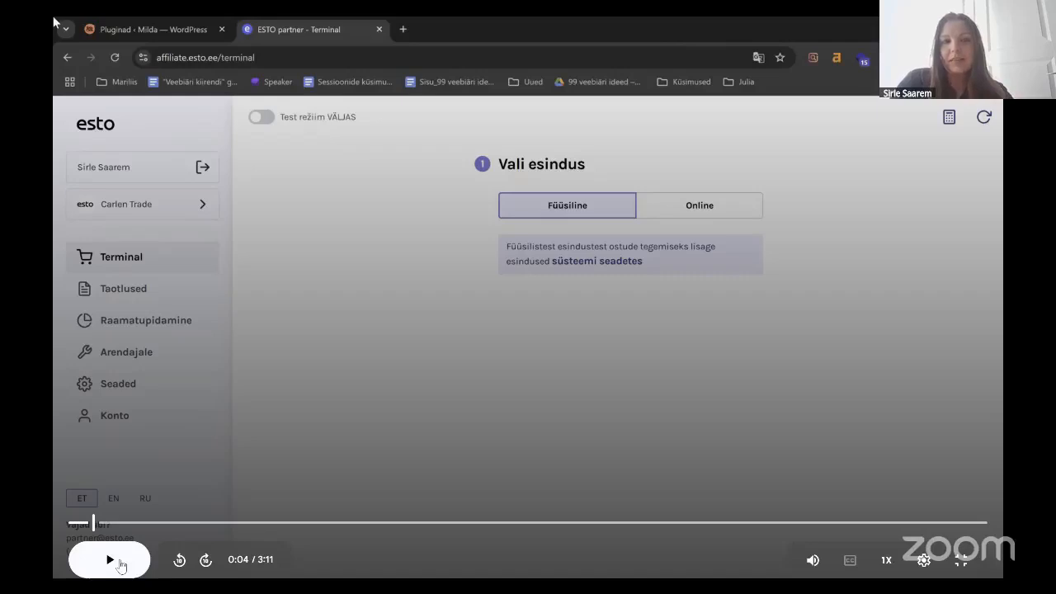
left_click(115, 561)
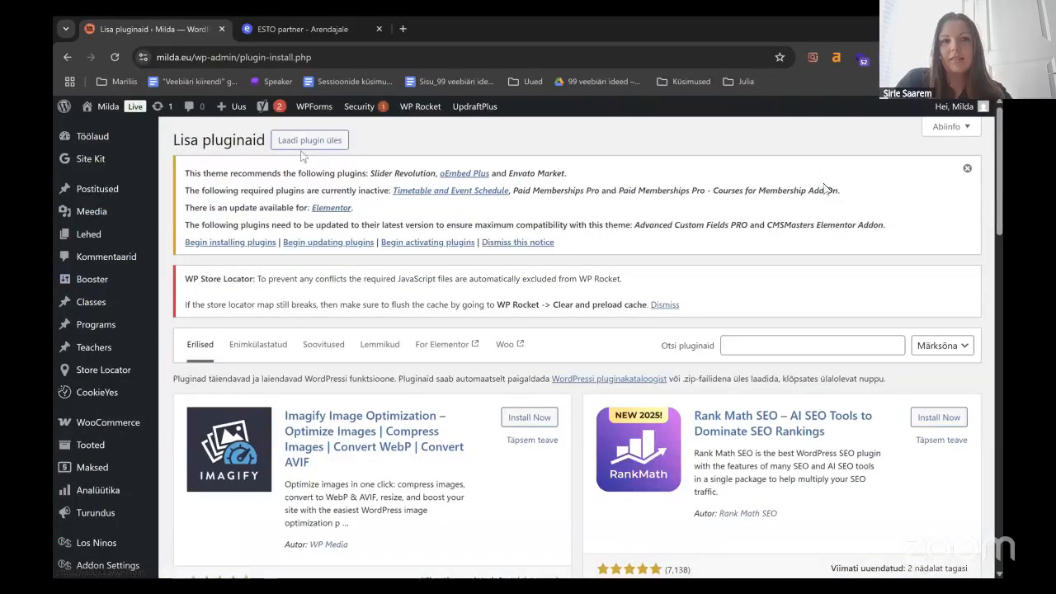
Step: Upload the woocommerce-esto zip file as a new plugin, install it and activate it
left_click(307, 142)
left_click(483, 435)
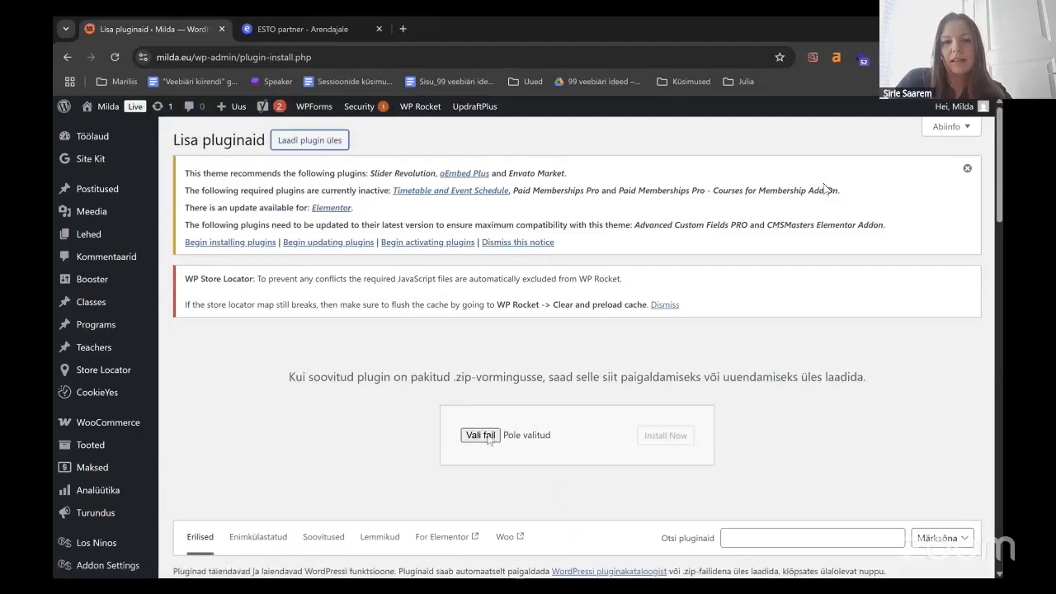
left_click(196, 132)
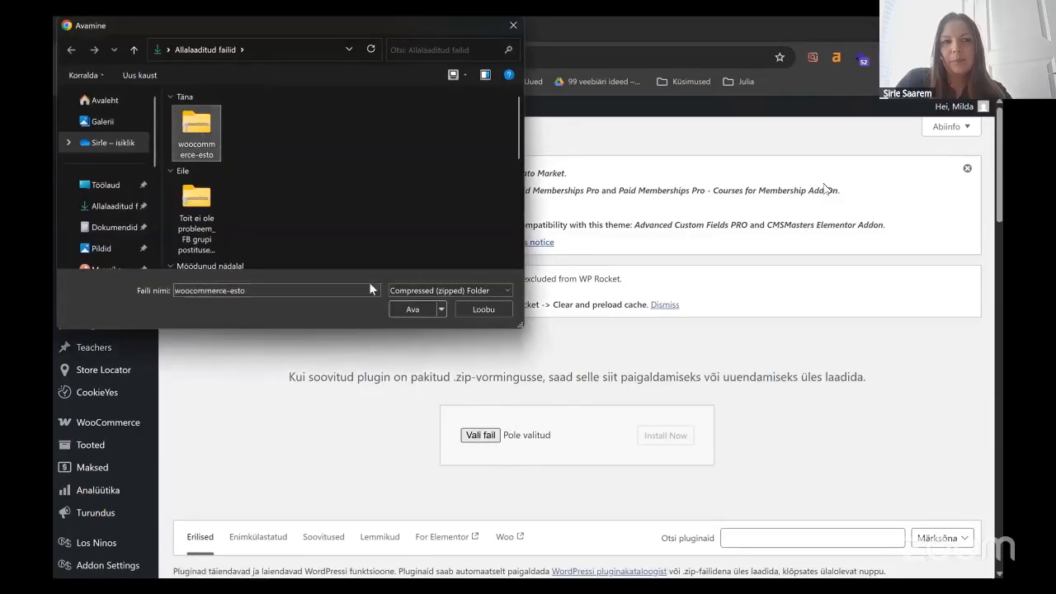
left_click(401, 306)
left_click(653, 442)
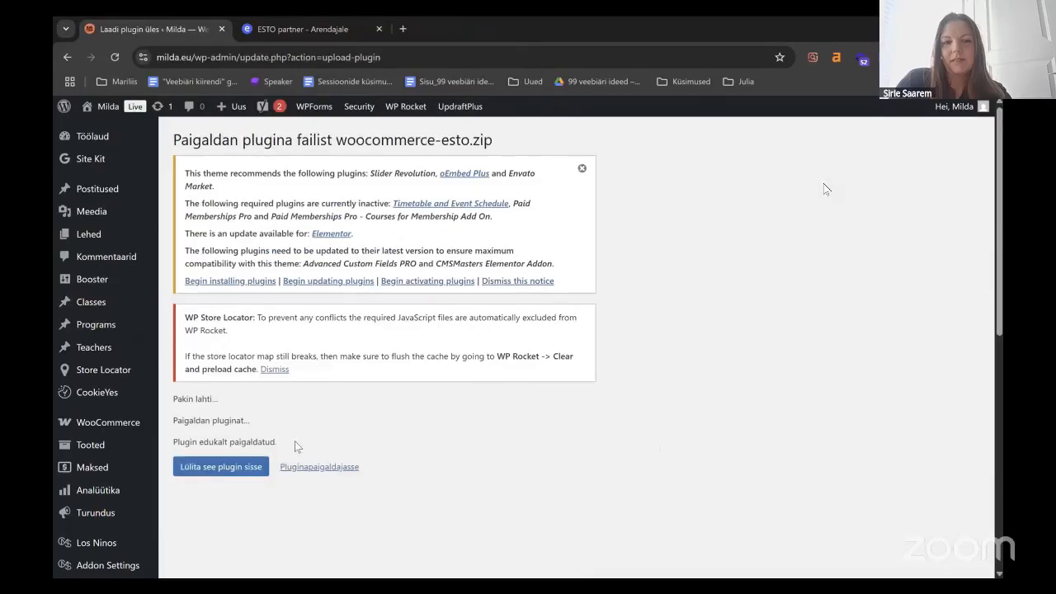
left_click(249, 474)
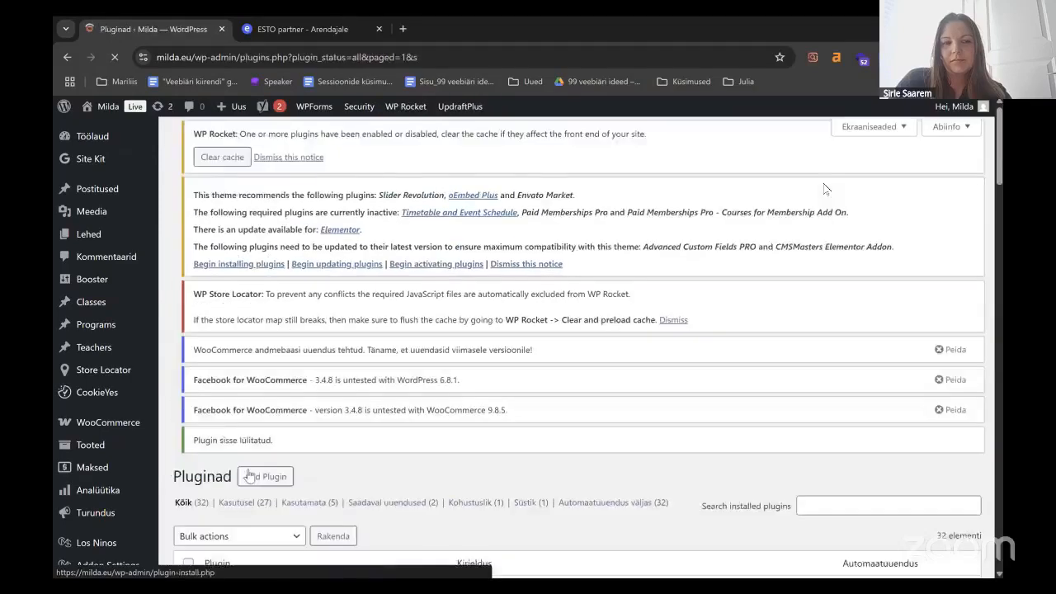
Step: Filter the plugins to those with available updates and update Woocommerce ESTO with the Uuenda bulk action
scroll(249, 475, "down", 1)
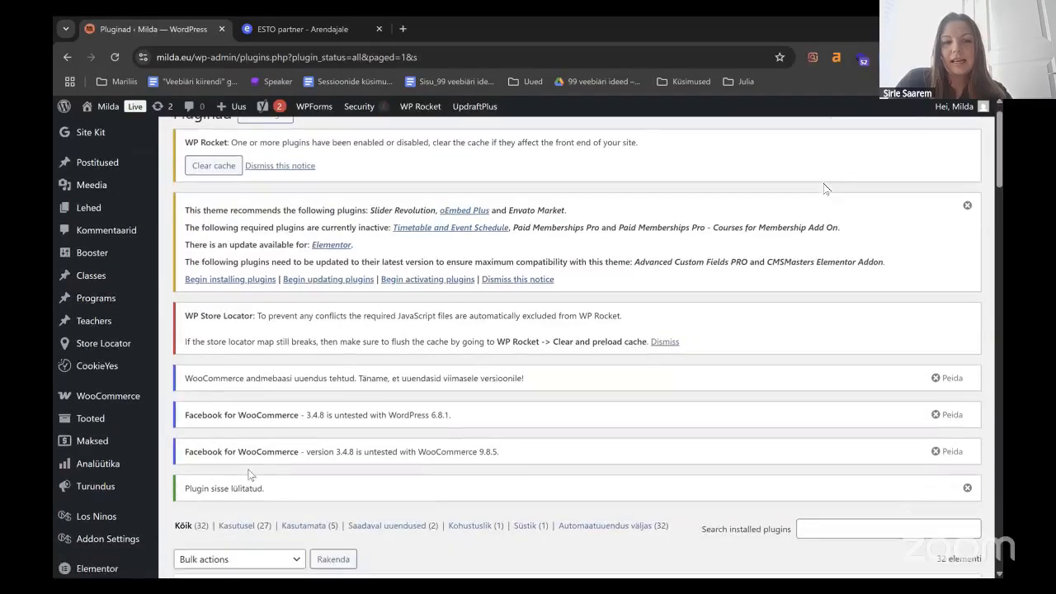
left_click(386, 526)
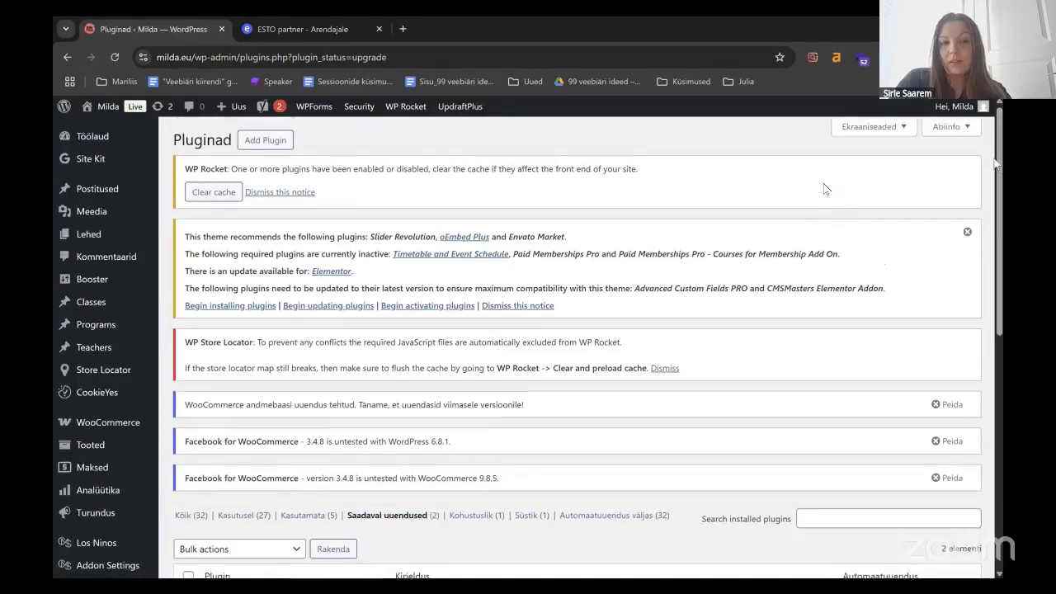
scroll(825, 190, "down", 10)
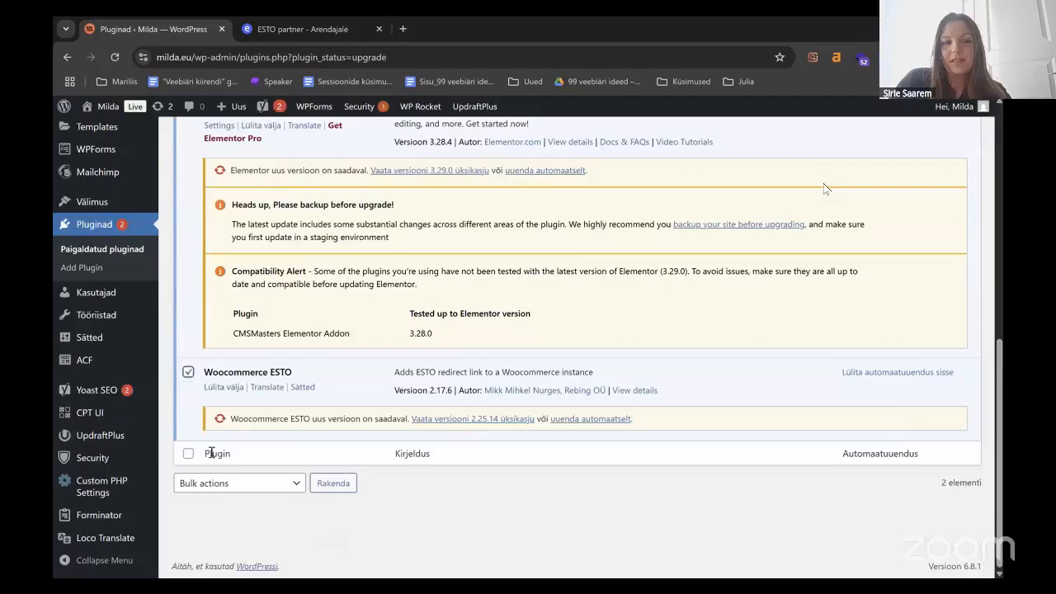
left_click(221, 486)
left_click(231, 413)
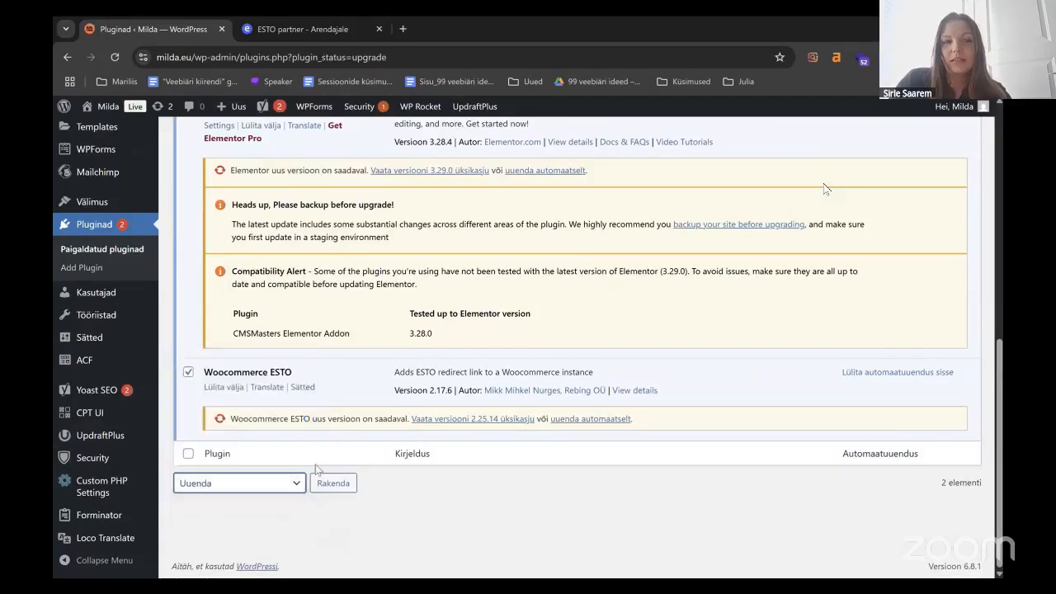
left_click(331, 485)
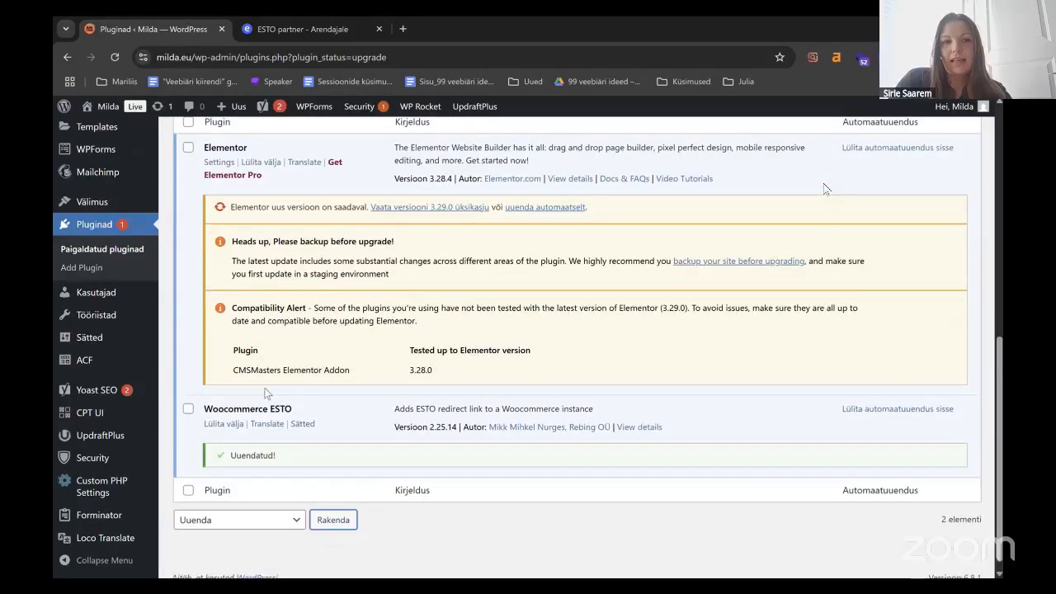
Step: Open the settings of the ESTO maksemoodul payment method from WooCommerce's payment providers
mouse_move(136, 342)
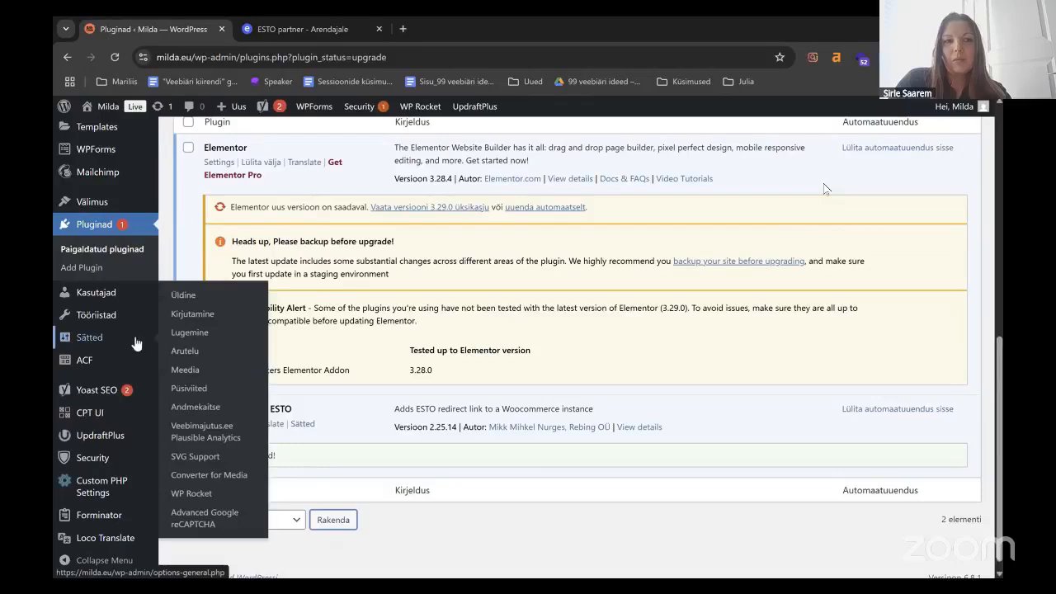
scroll(135, 336, "up", 3)
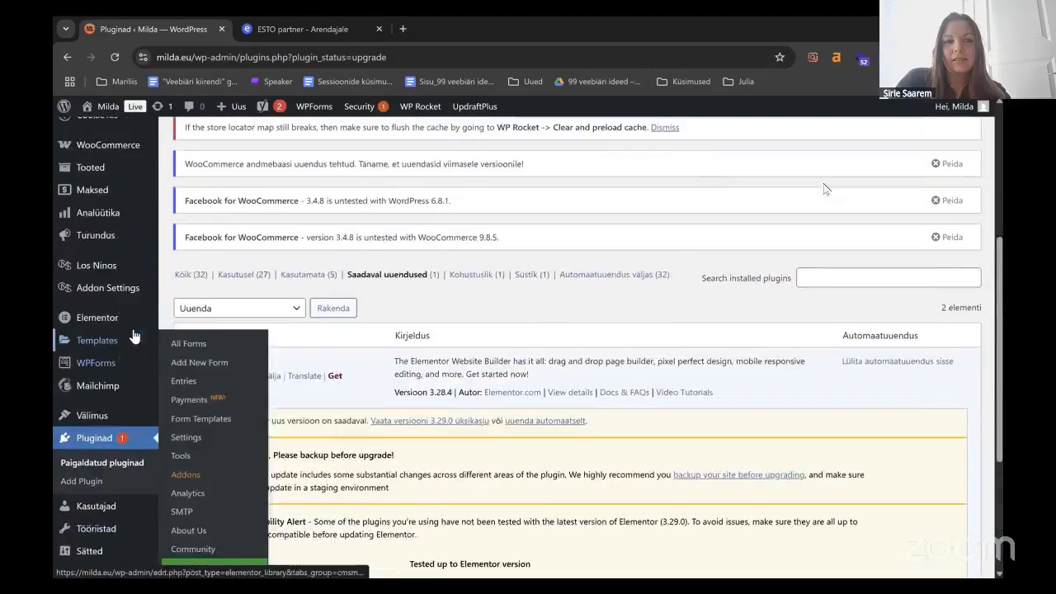
scroll(134, 336, "up", 1)
mouse_move(128, 203)
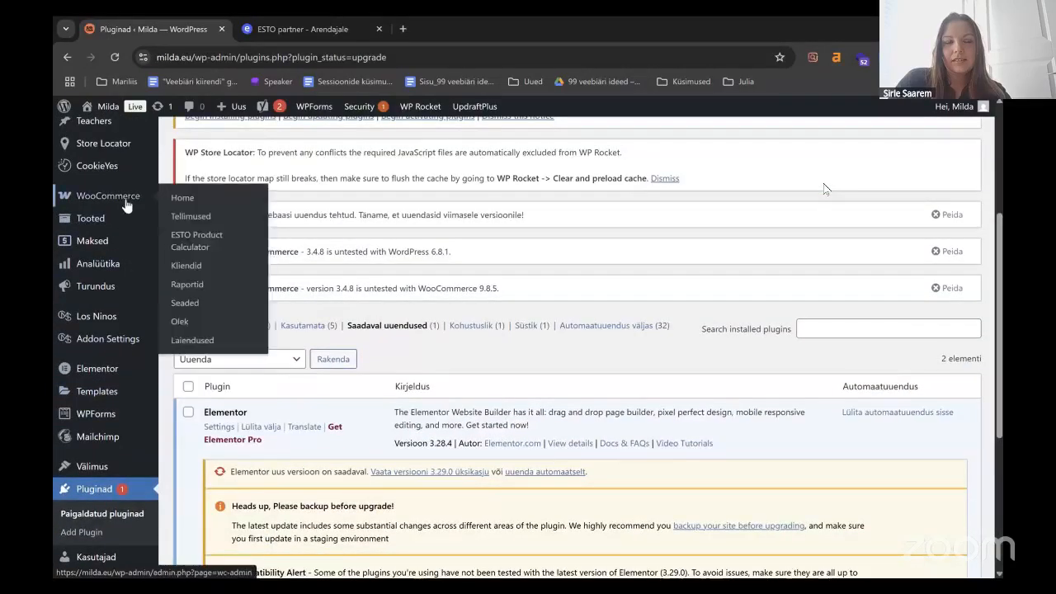
left_click(192, 304)
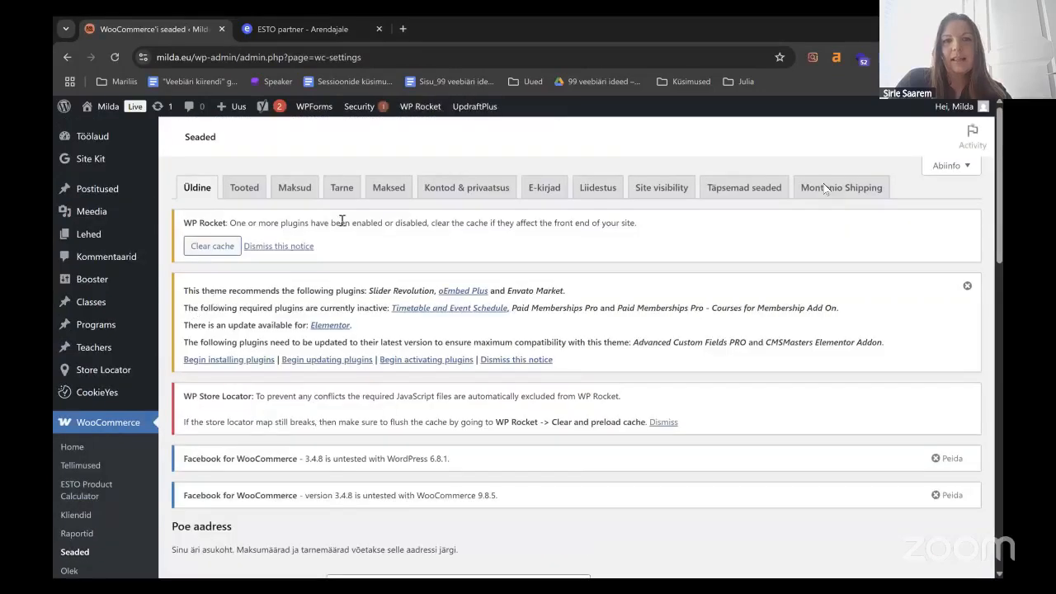
left_click(387, 199)
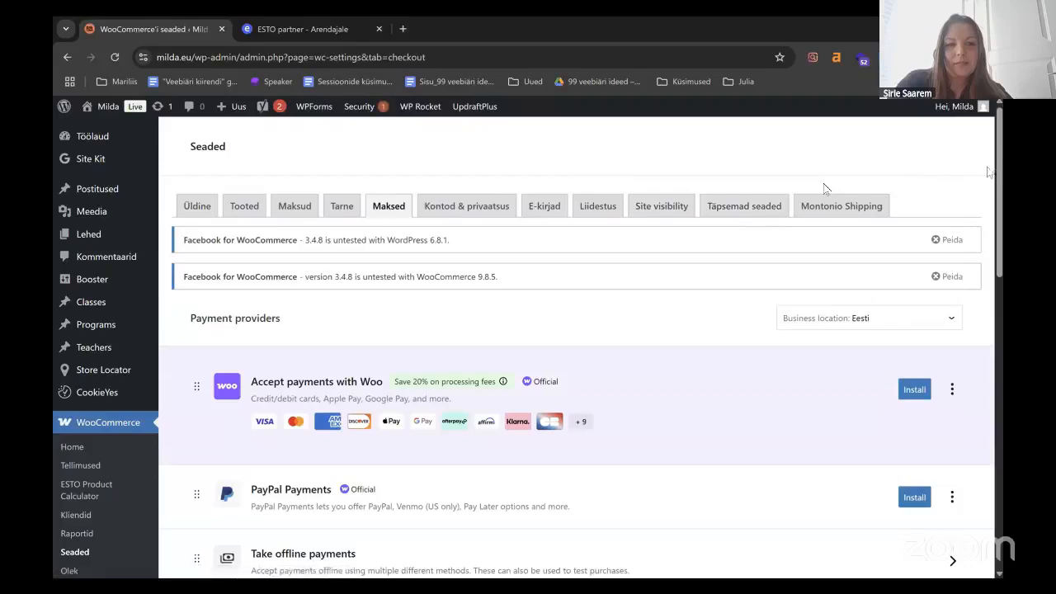
left_click_drag(998, 178, 994, 409)
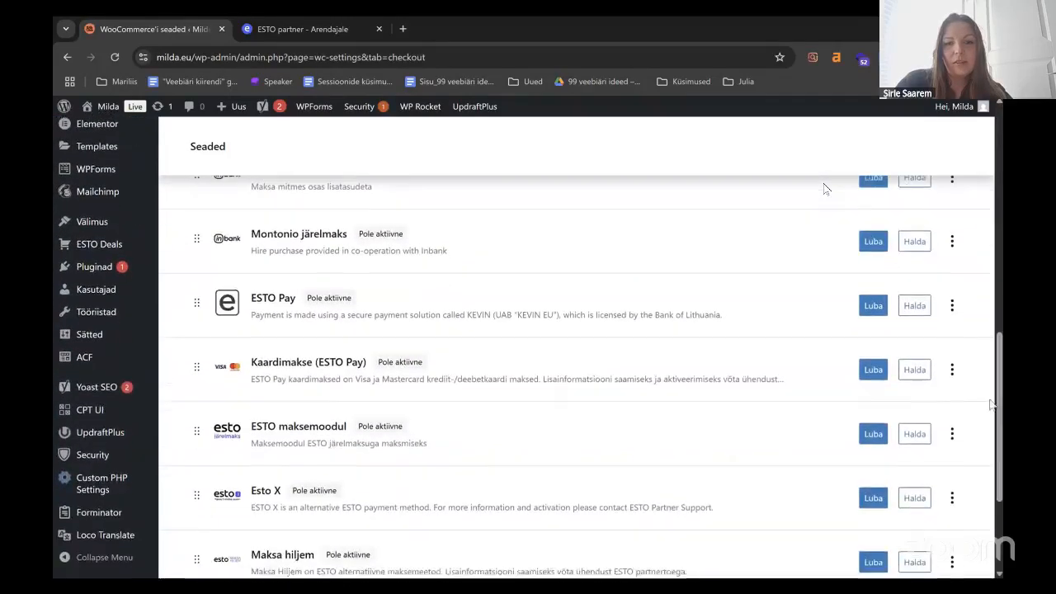
left_click(913, 436)
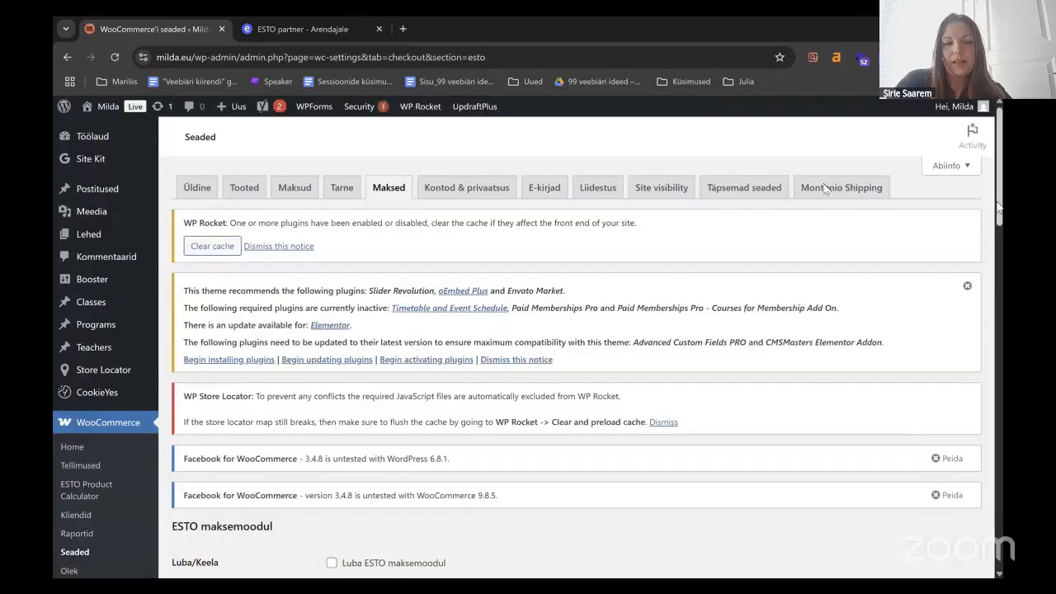
Step: Review the Poe ID and secret API key fields of the ESTO maksemoodul and save its settings
left_click_drag(996, 214, 998, 430)
left_click(328, 36)
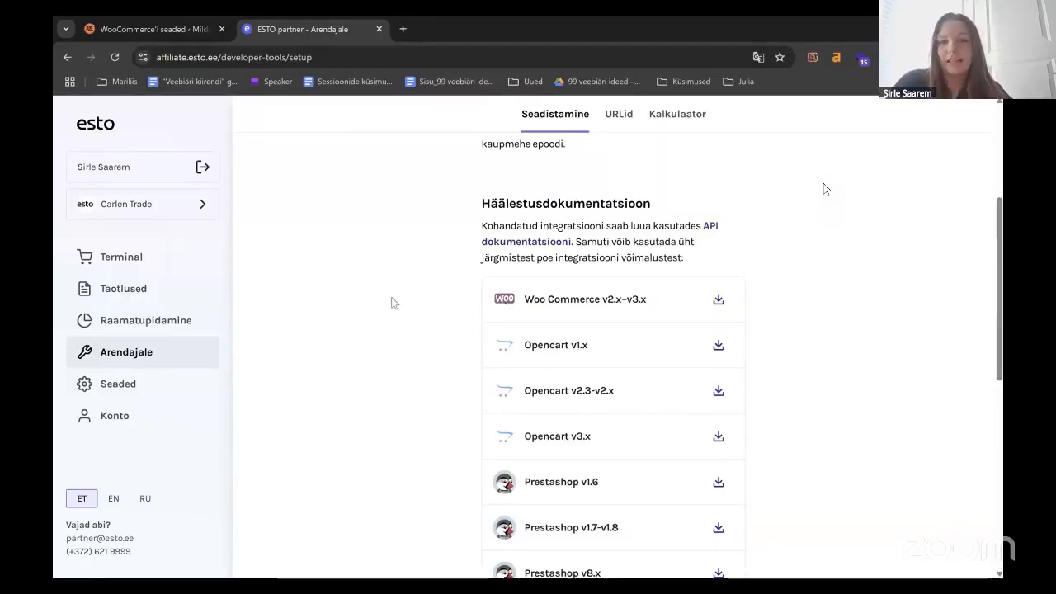
left_click(175, 32)
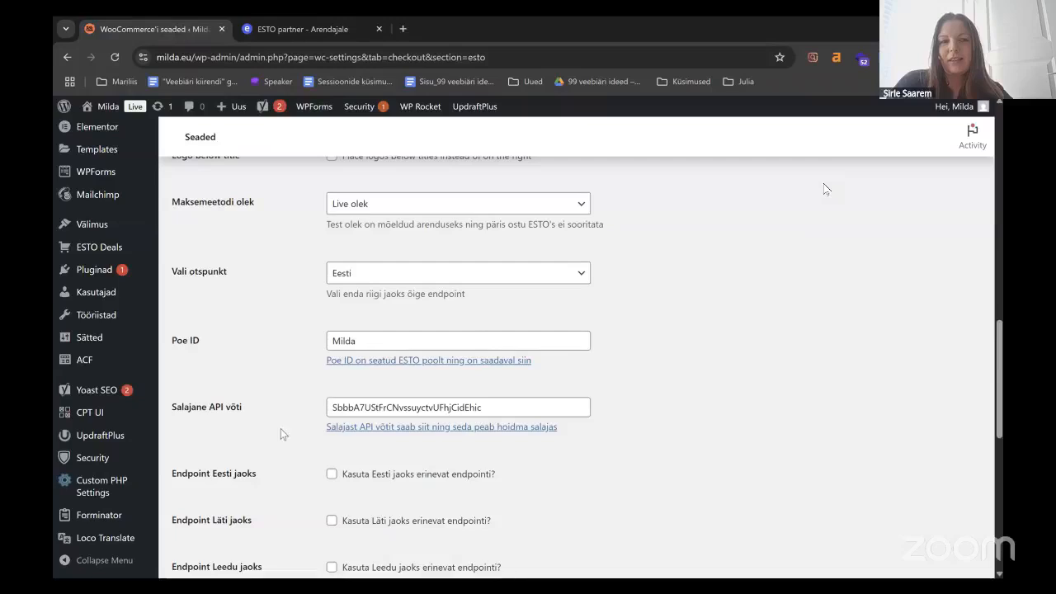
left_click(353, 342)
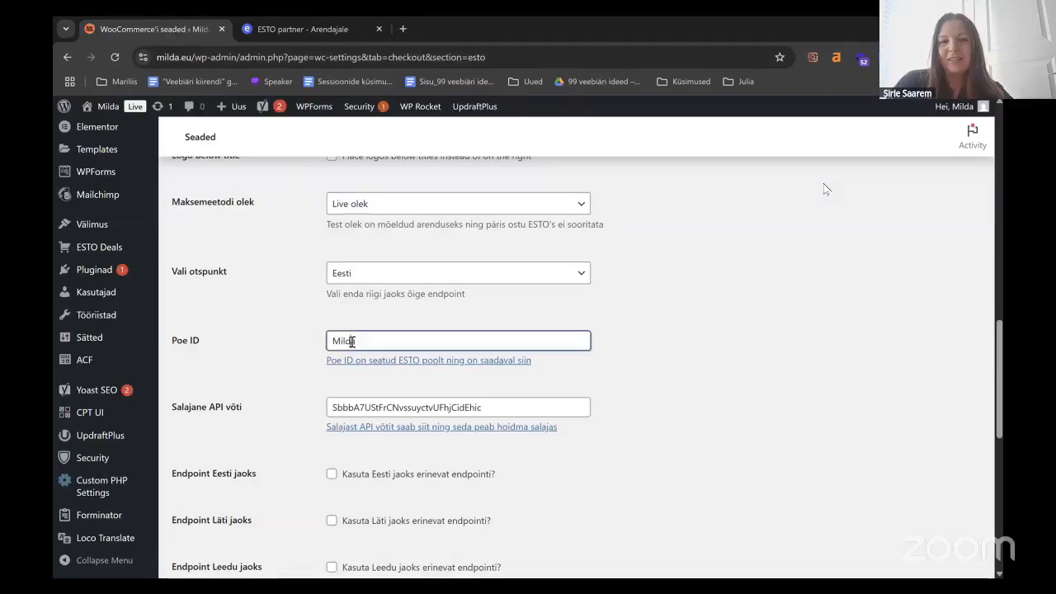
left_click(387, 407)
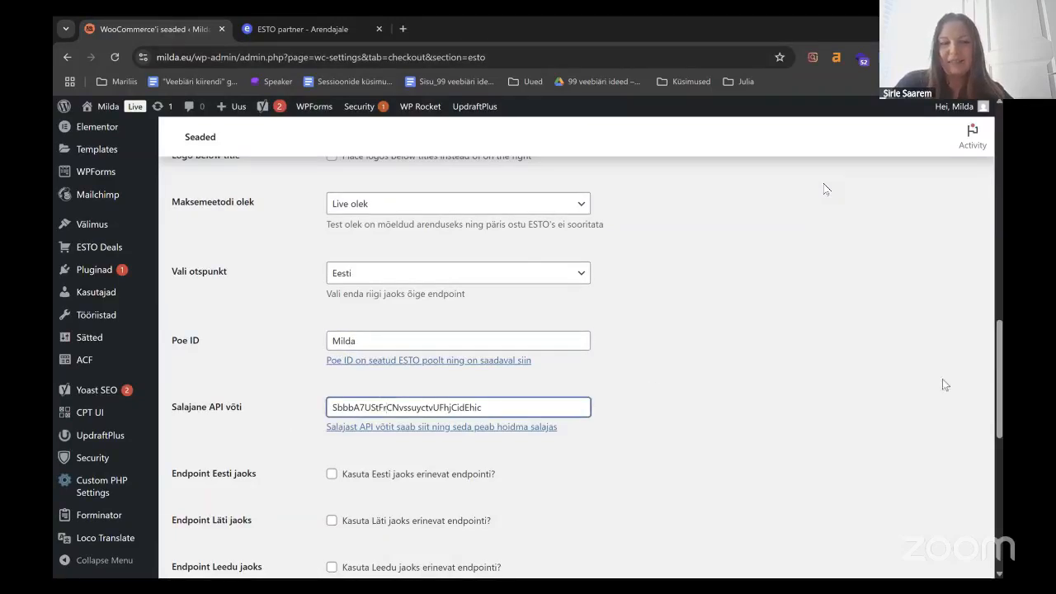
left_click(461, 342)
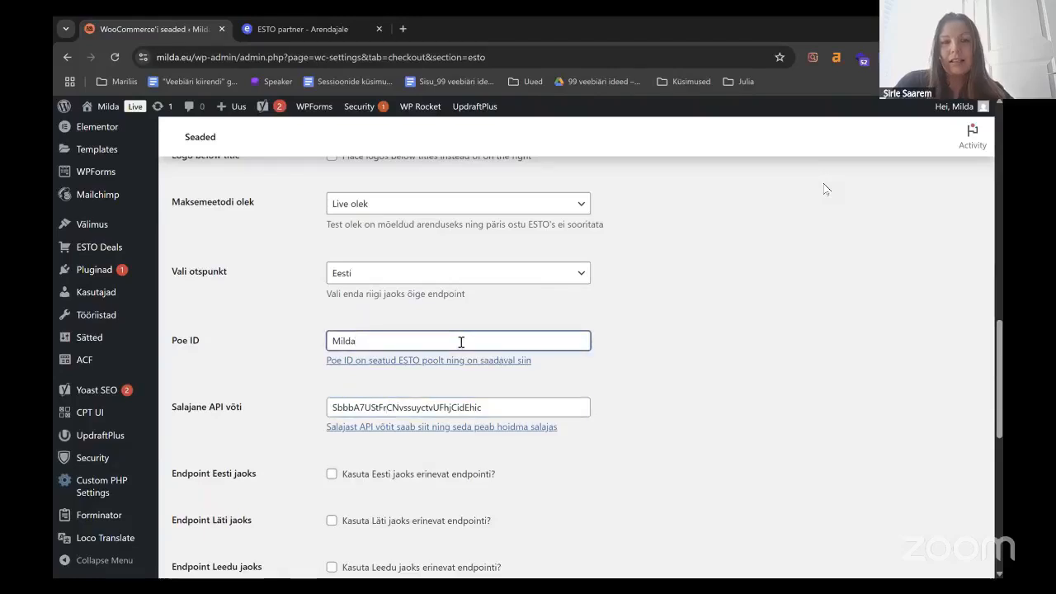
left_click_drag(994, 372, 989, 522)
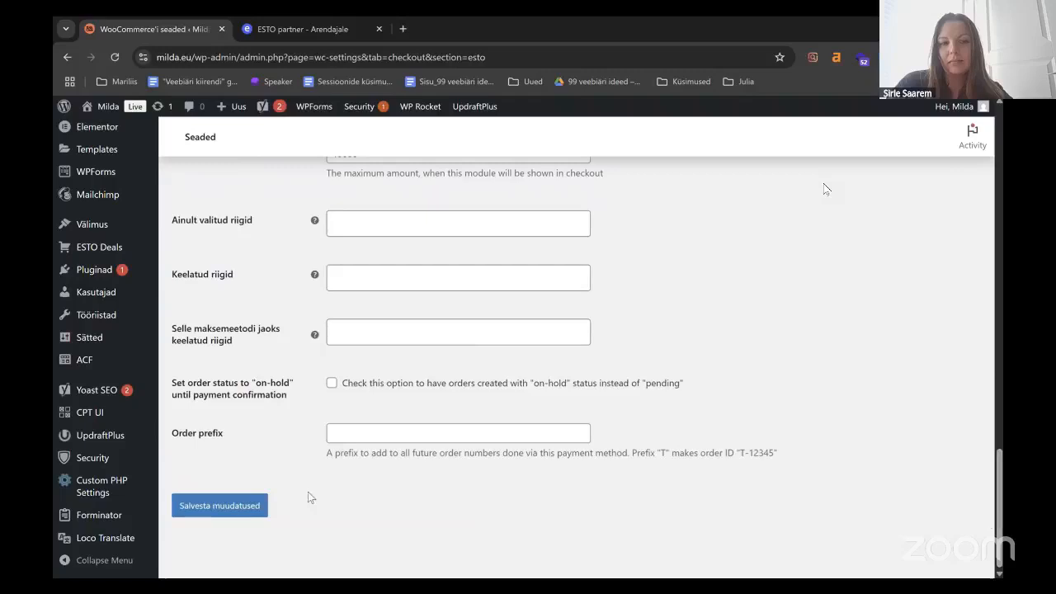
left_click(231, 513)
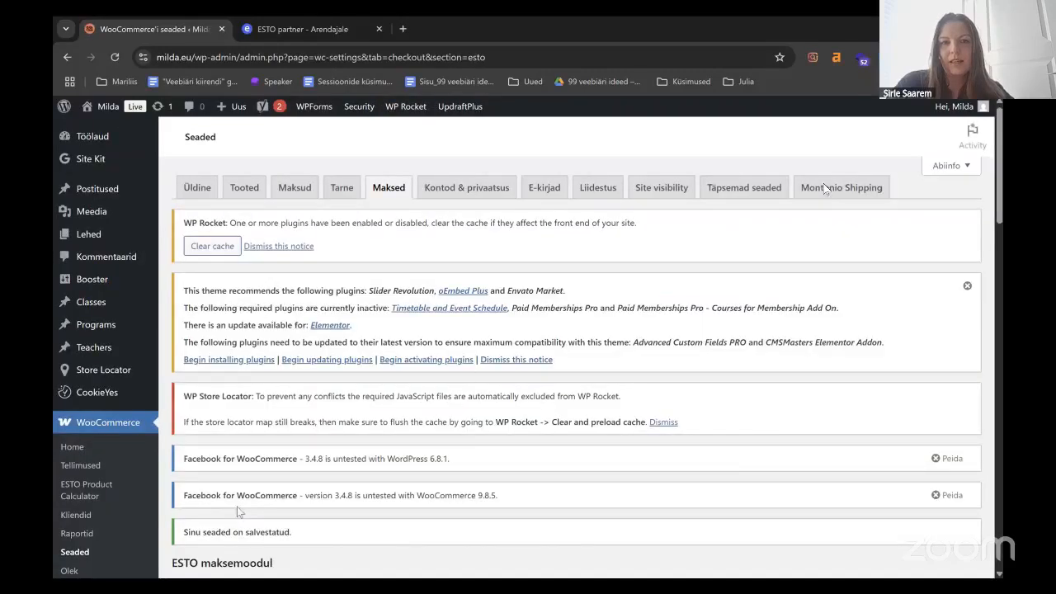
Step: Enable the ESTO Pay payment method in its WooCommerce settings, save the changes and return to the payment providers
left_click(384, 189)
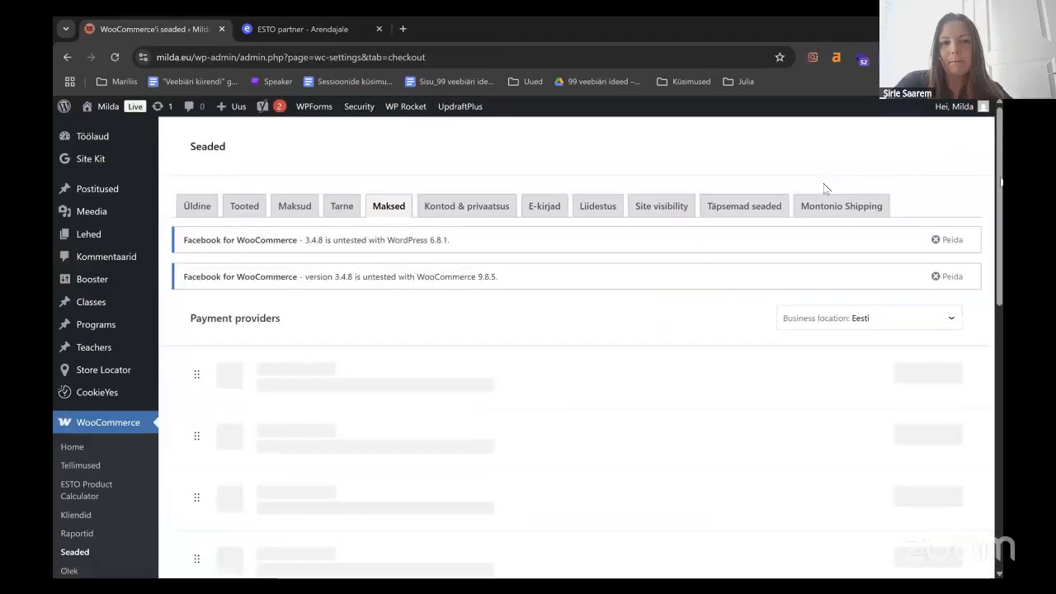
scroll(824, 189, "down", 6)
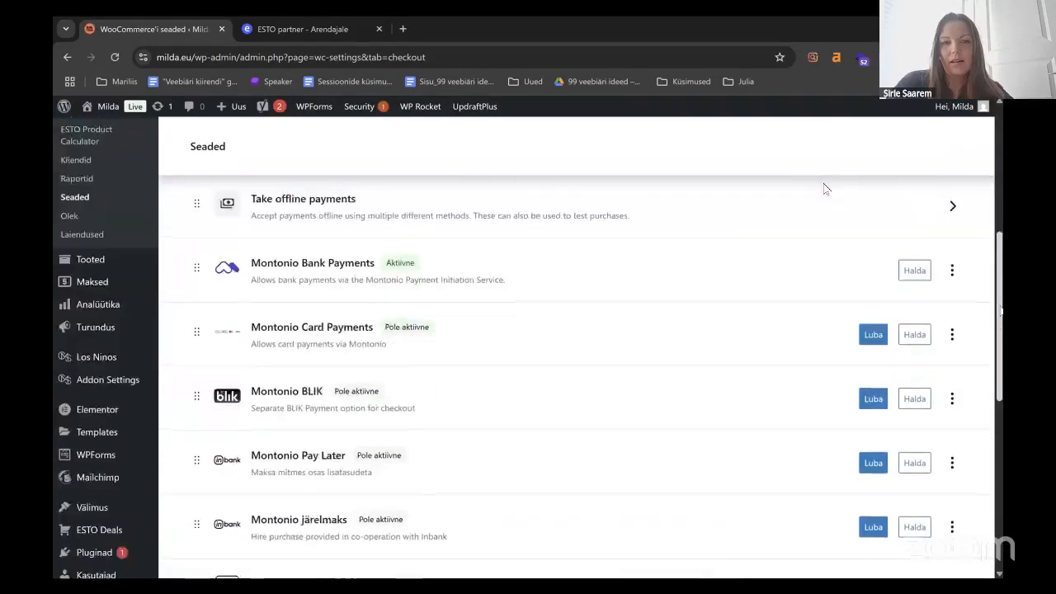
scroll(1000, 363, "down", 2)
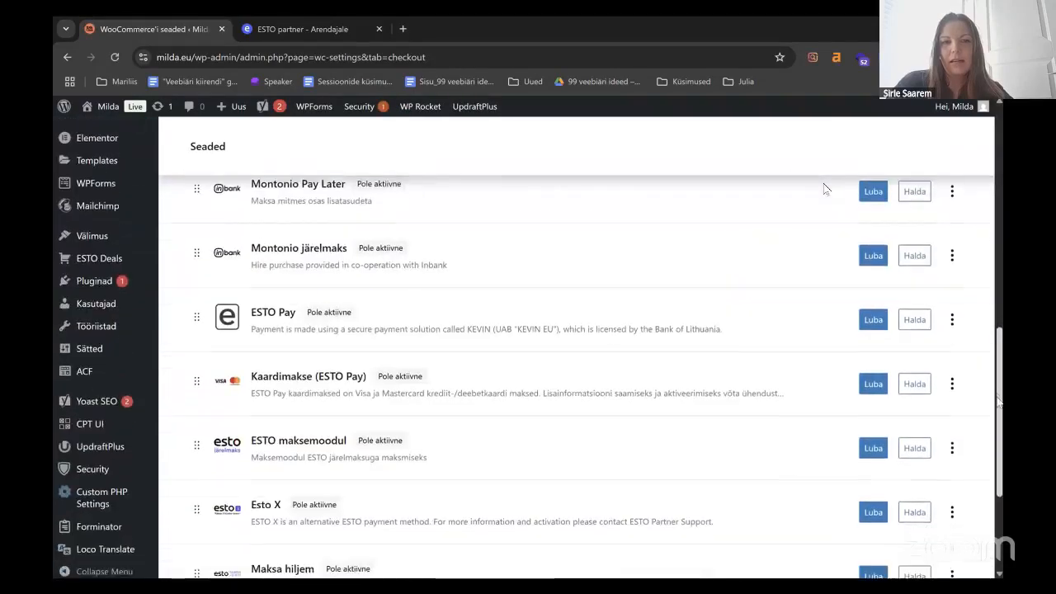
left_click(914, 321)
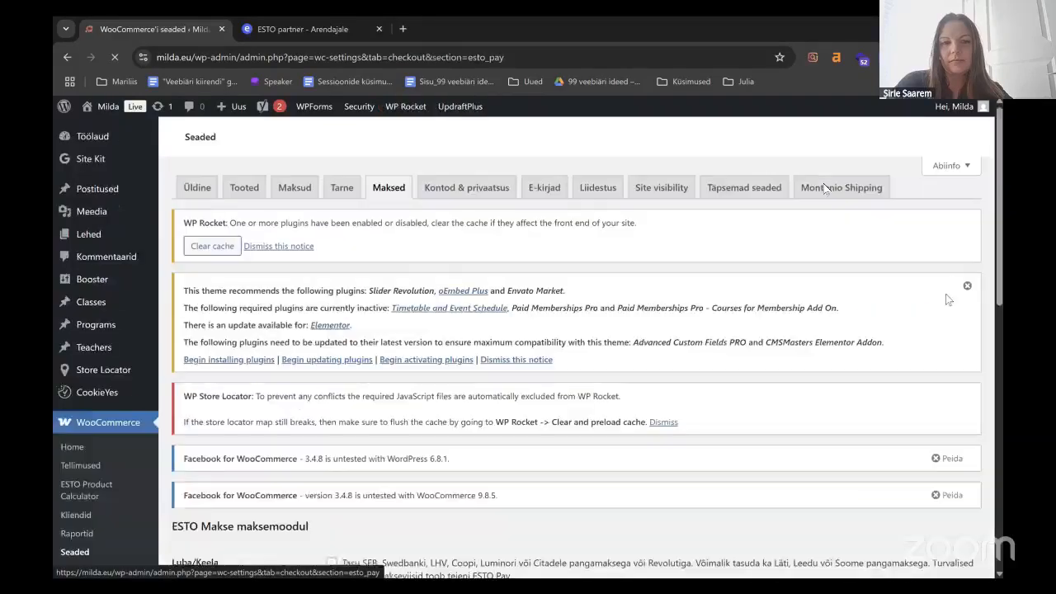
scroll(824, 189, "down", 4)
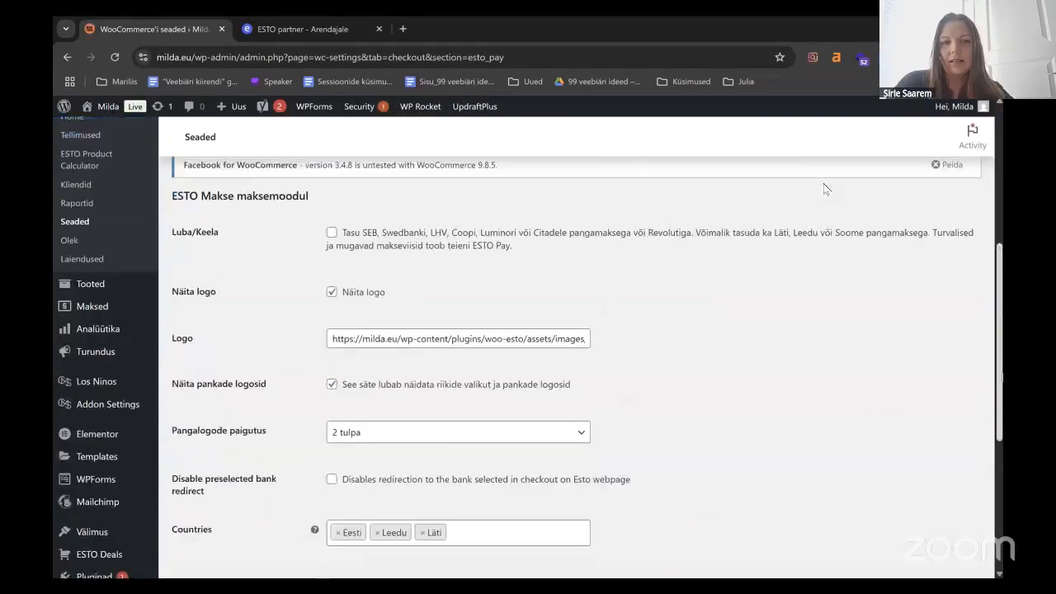
left_click(330, 212)
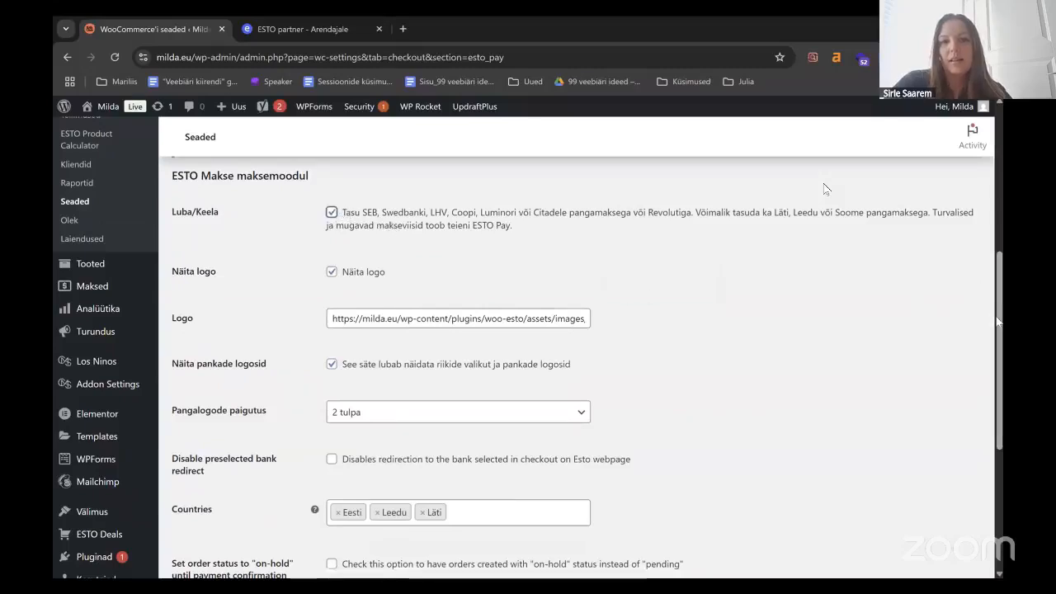
left_click_drag(998, 322, 1001, 448)
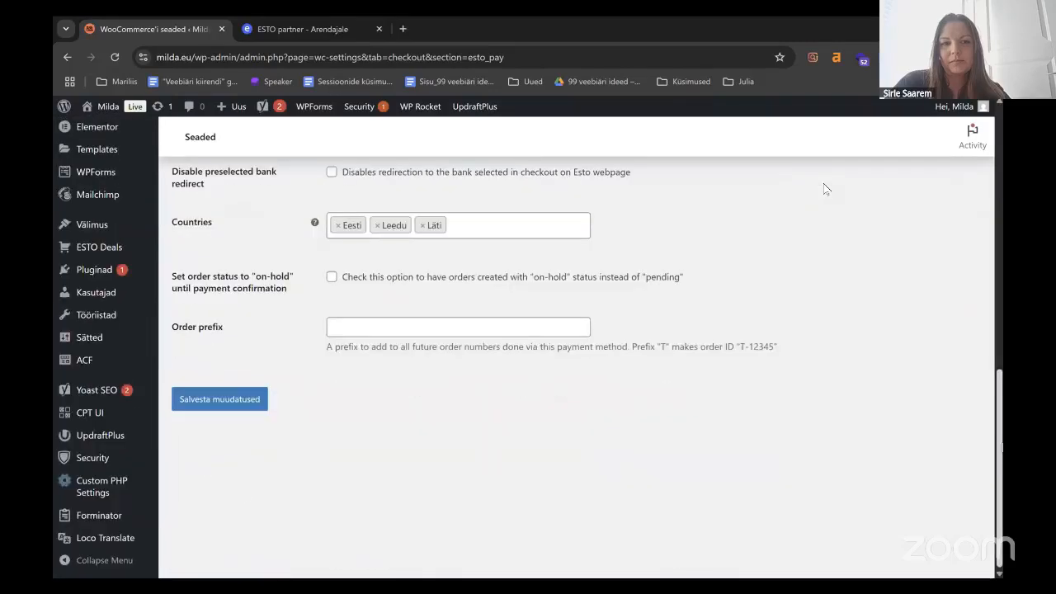
left_click(221, 400)
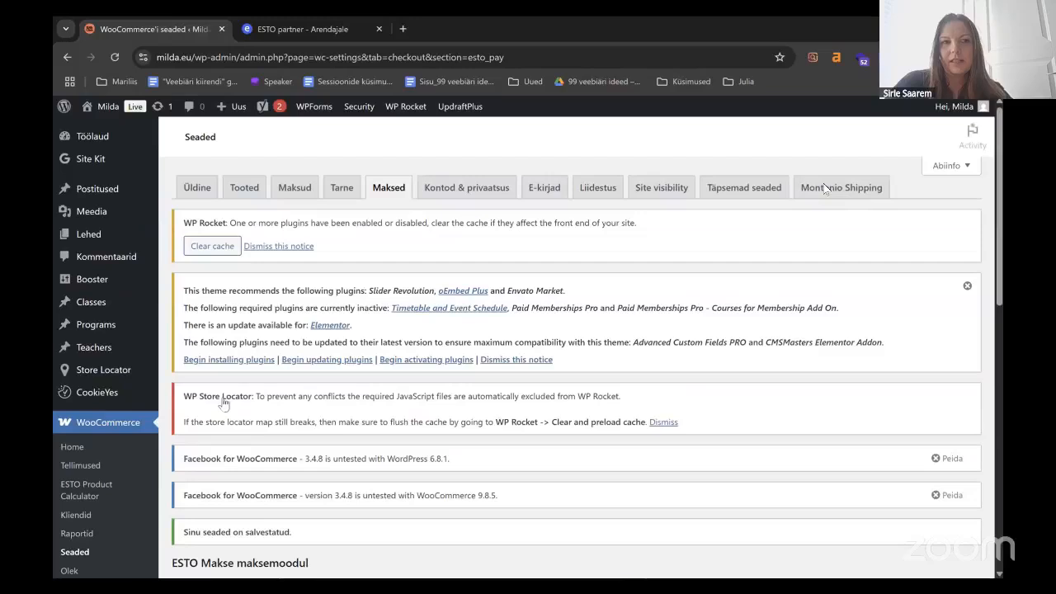
left_click(386, 192)
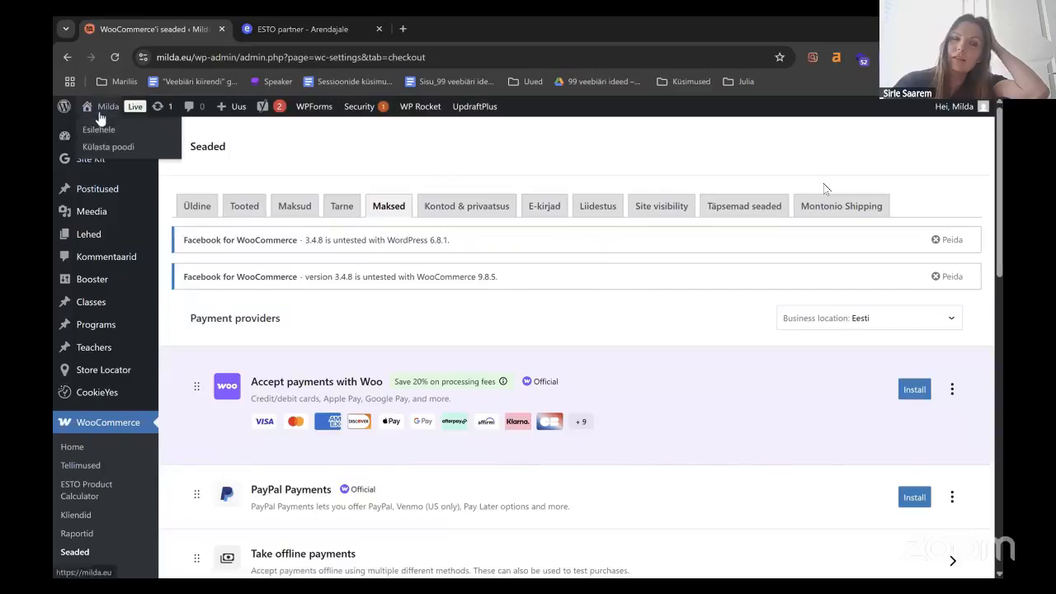
Step: Visit the Milda shop's front page, add the PULGAKOMM product to the cart and open the cart
left_click(99, 115)
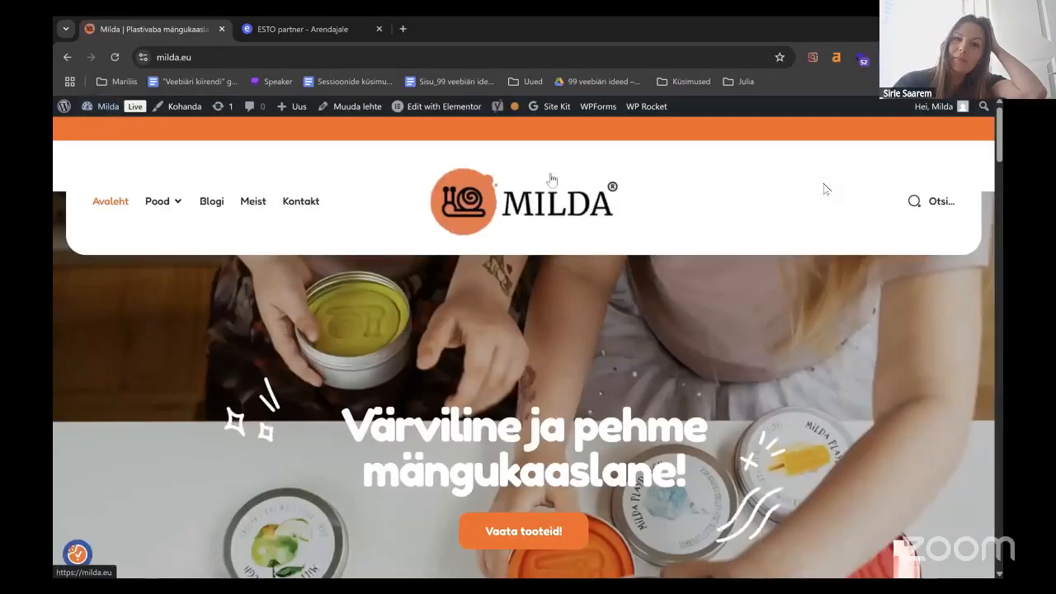
scroll(824, 189, "down", 7)
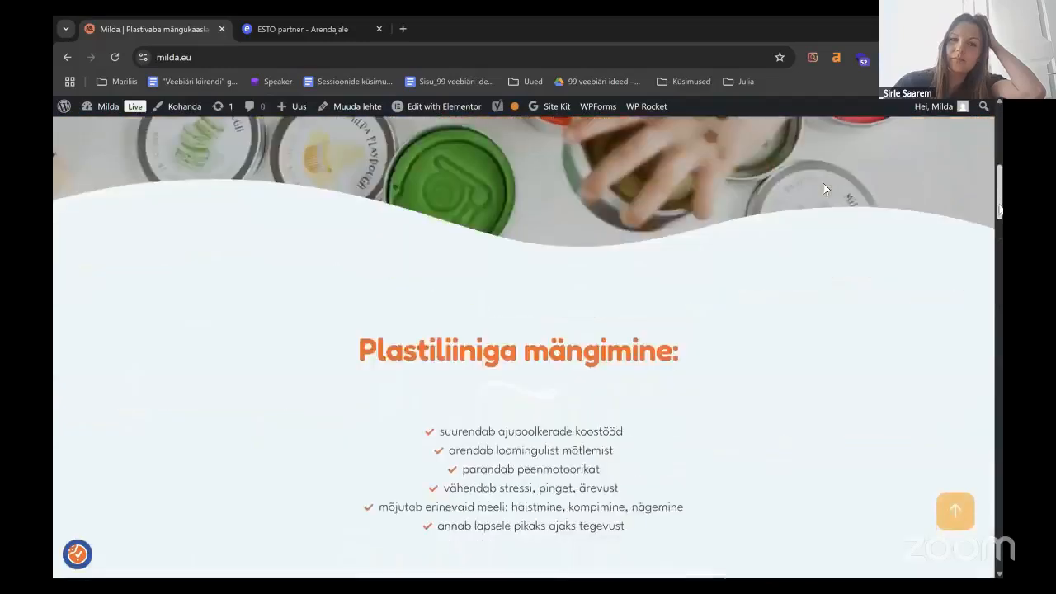
left_click_drag(999, 210, 994, 419)
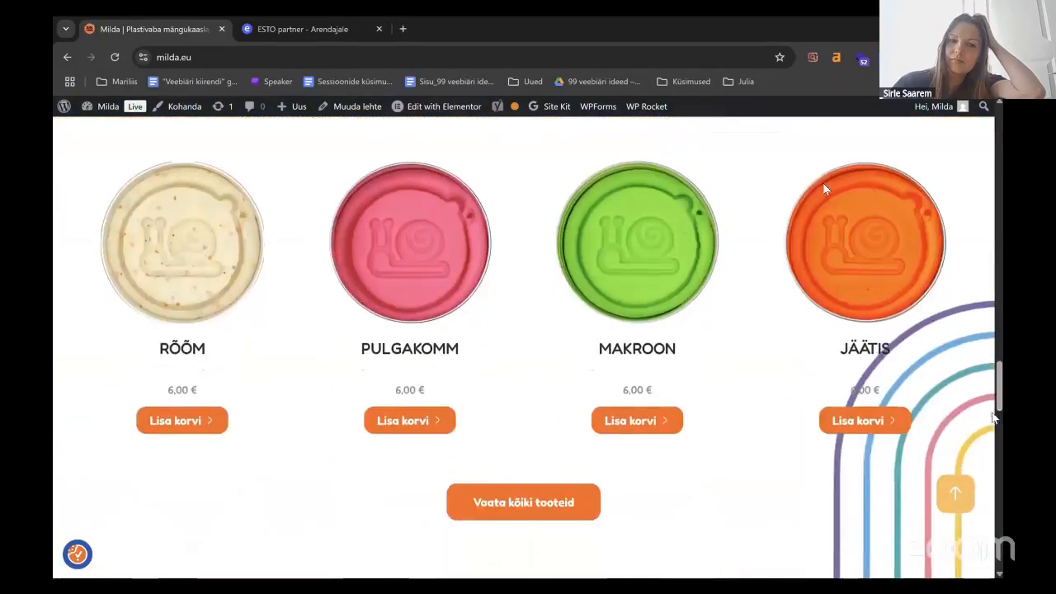
left_click(413, 422)
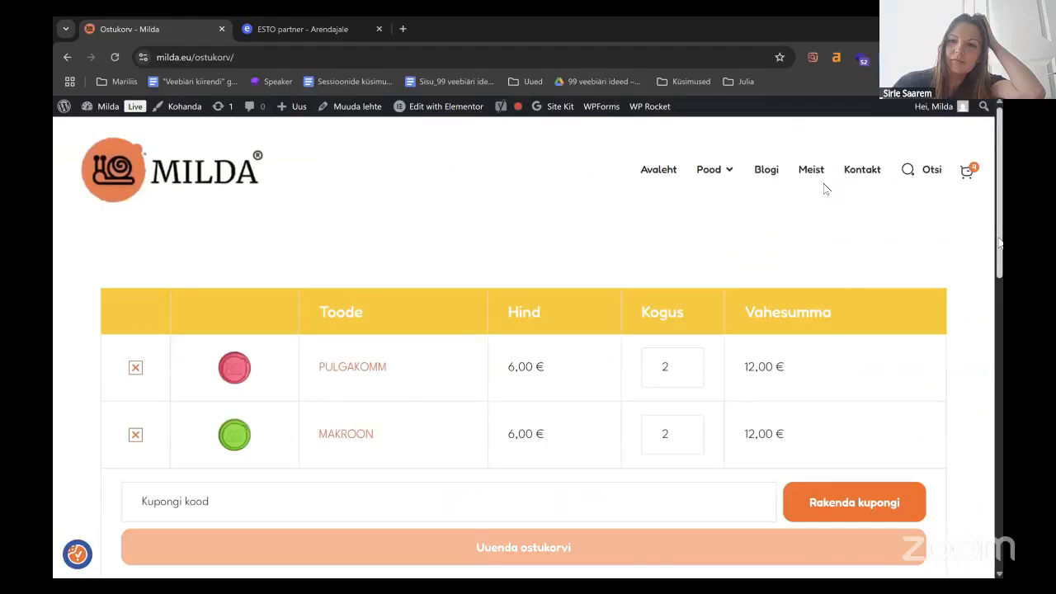
Step: Proceed from the cart to the checkout and check the payment methods offered below the order total
left_click_drag(1000, 243, 997, 440)
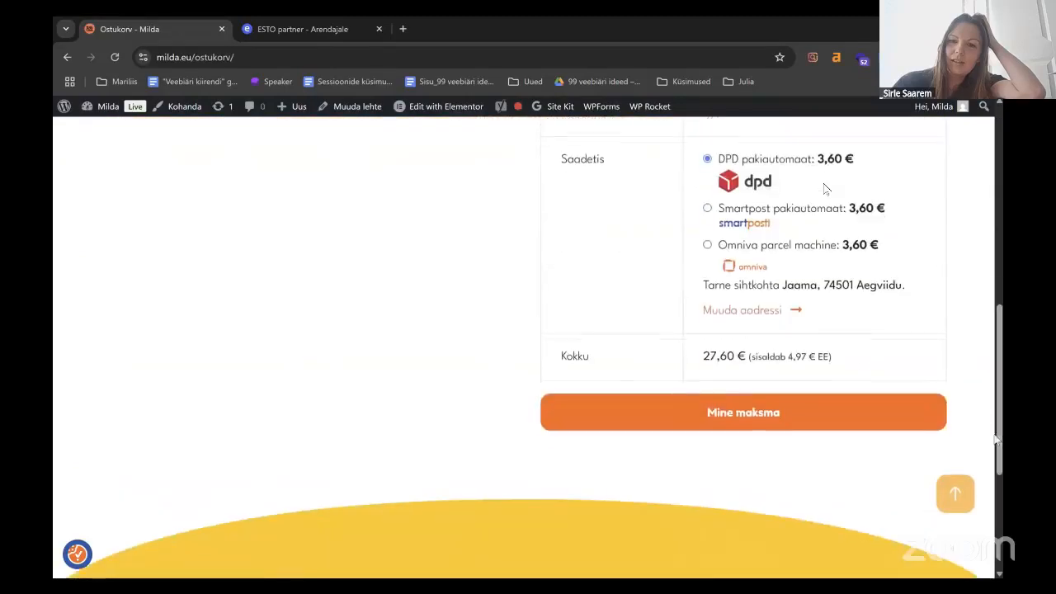
left_click(756, 415)
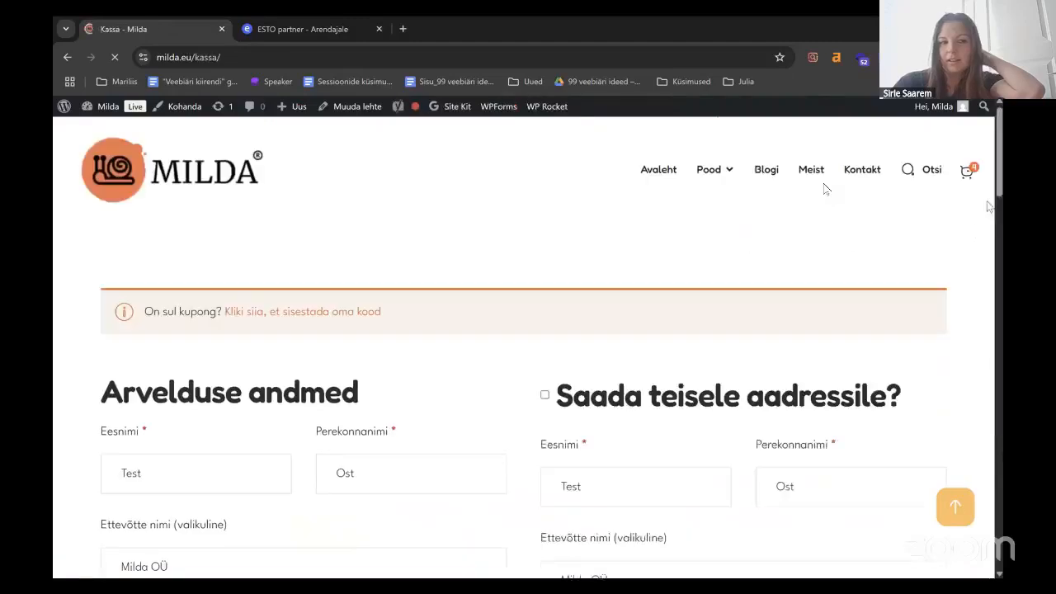
left_click_drag(999, 182, 999, 502)
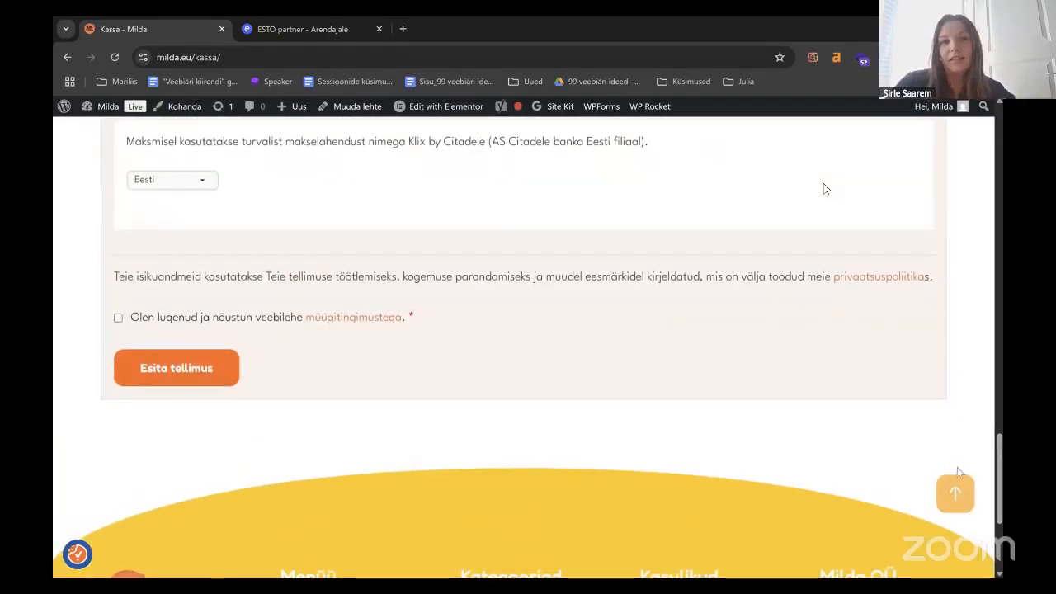
left_click_drag(998, 471, 996, 443)
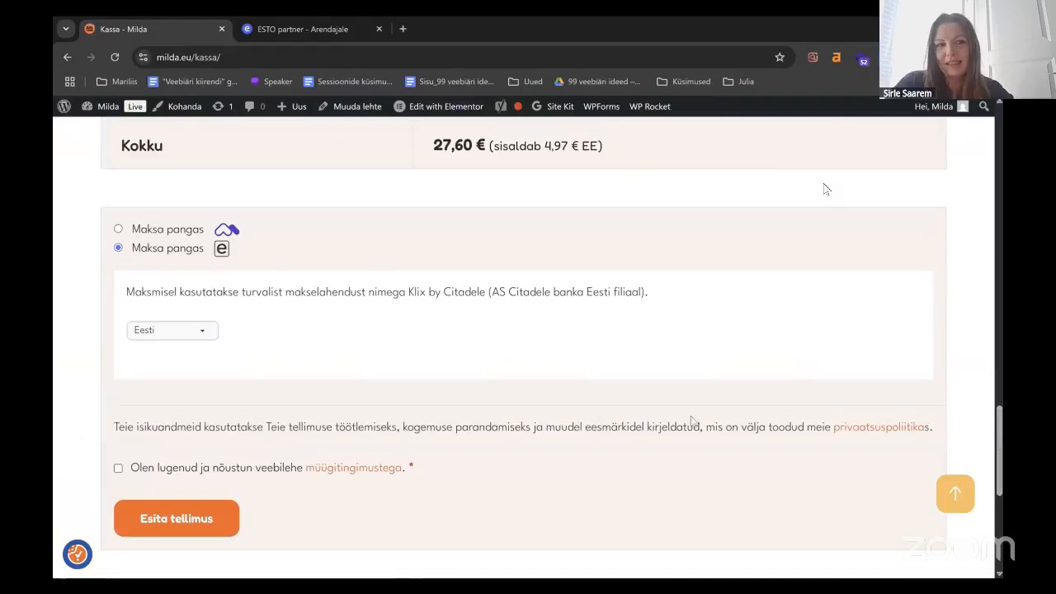